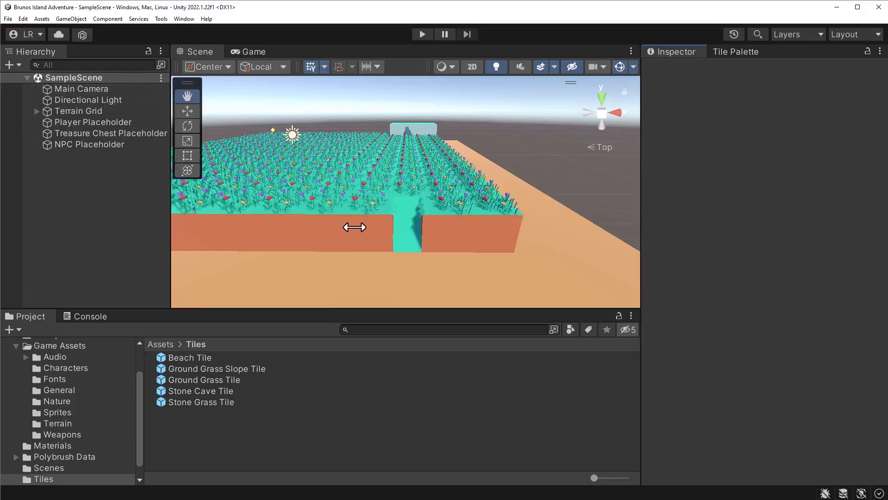
Add the Ground Grass Edge Tile model from the Terrain assets to the scene and reset its transform.
left_click_drag(354, 227, 403, 214)
left_click_drag(465, 160, 460, 186)
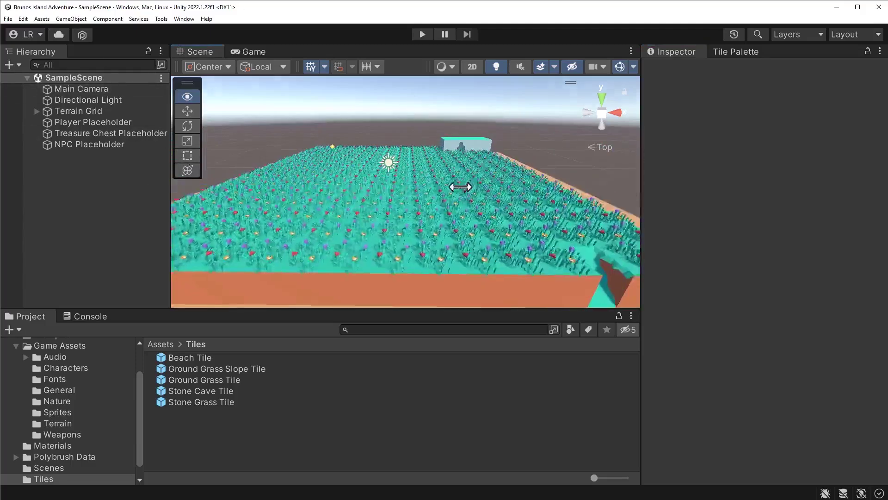
right_click_drag(460, 187, 440, 264)
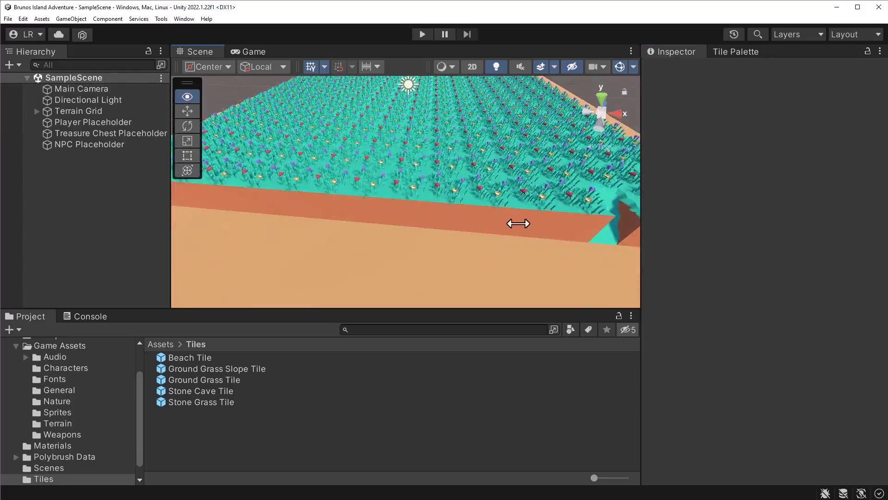
mouse_move(518, 223)
right_mouse_down()
mouse_move(374, 243)
mouse_move(504, 232)
right_mouse_up()
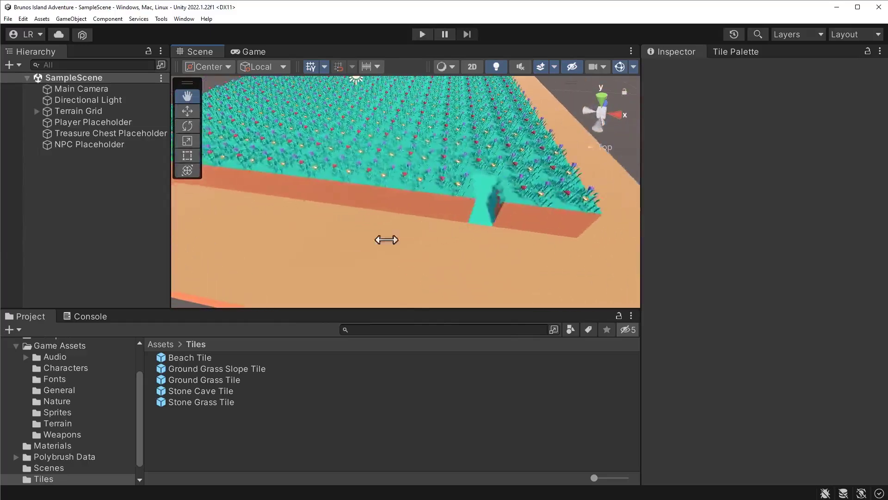
left_click(70, 422)
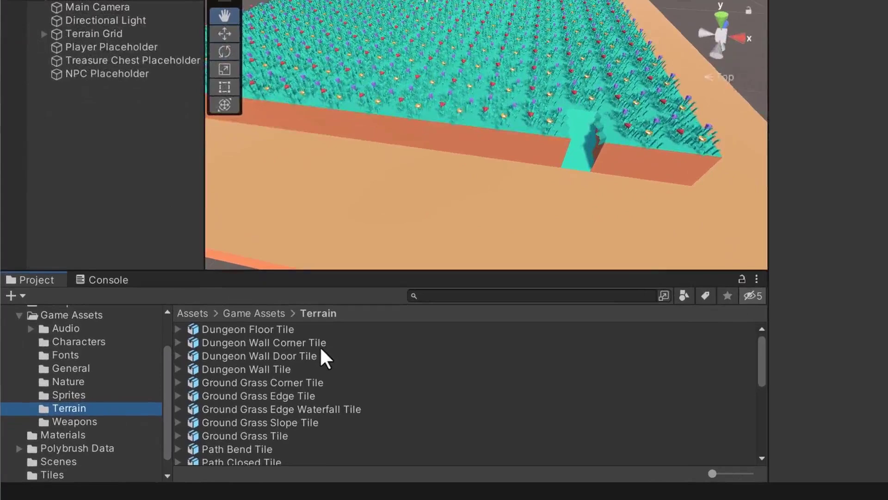
scroll(327, 368, "down", 2)
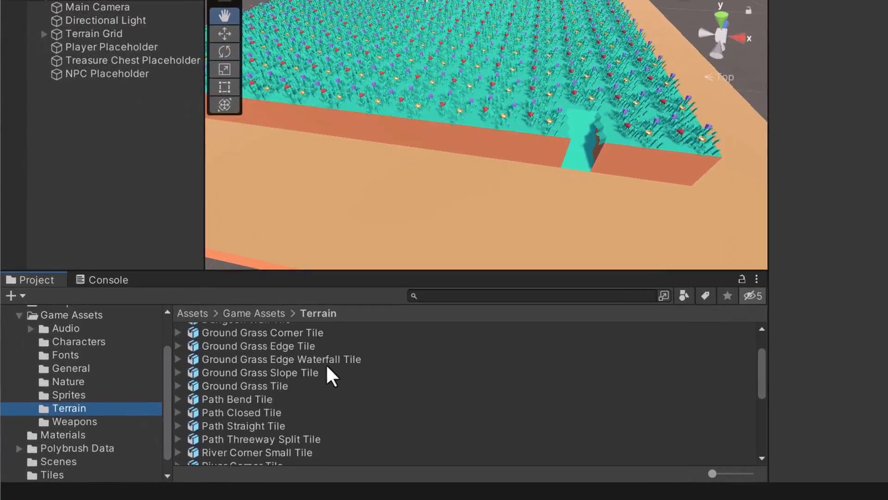
left_click(296, 348)
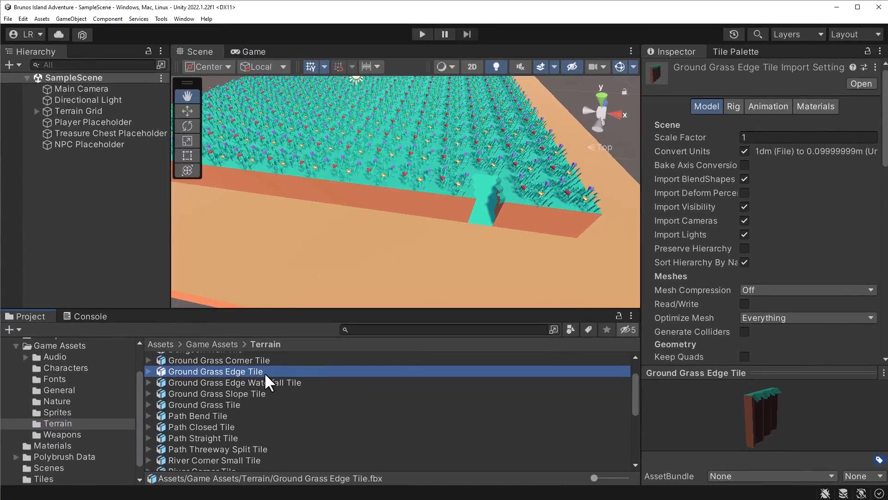
left_click_drag(265, 372, 153, 213)
right_click(714, 119)
left_click(740, 124)
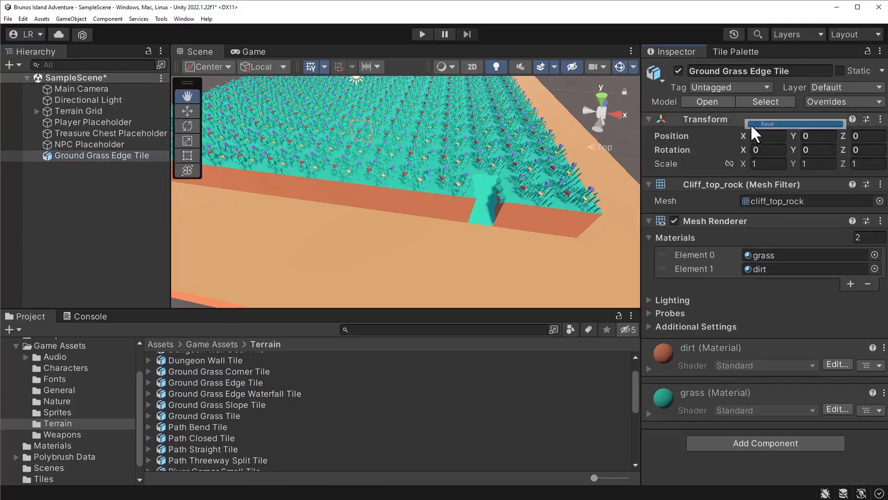
Save the Ground Grass Edge Tile as an original prefab in the Tiles folder and delete its instance from the scene.
scroll(79, 458, "up", 3)
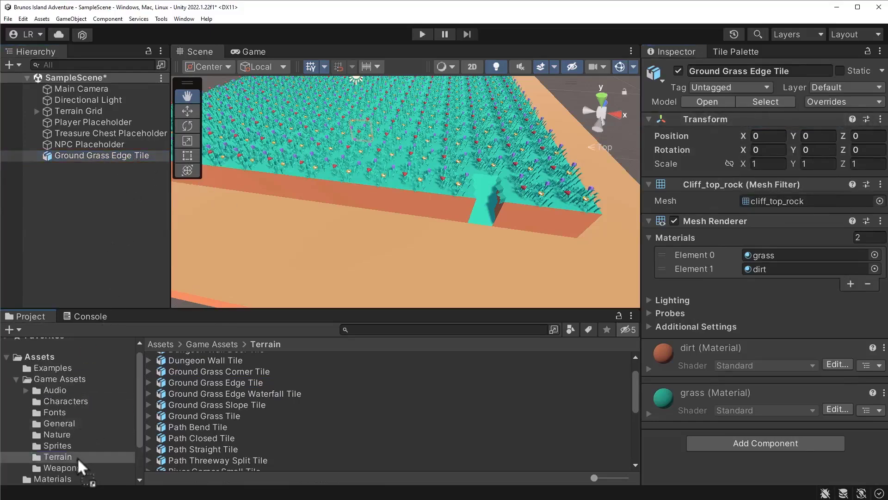
left_click(41, 363)
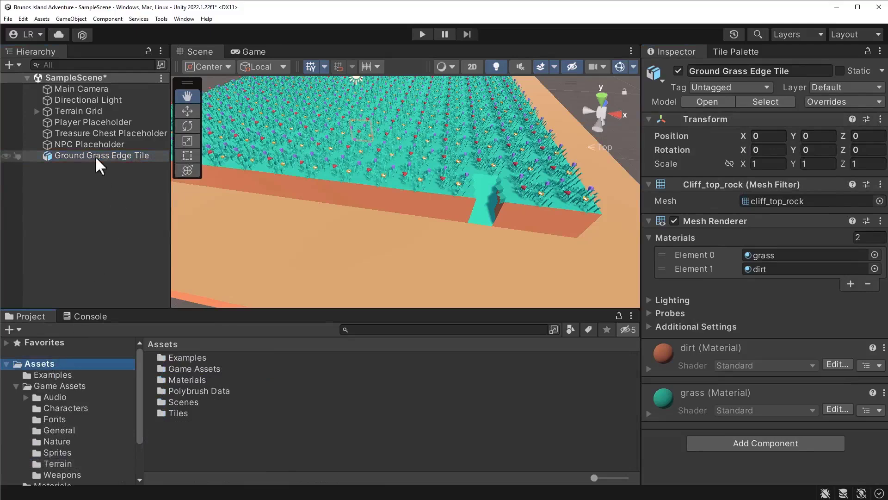
left_click_drag(95, 156, 191, 412)
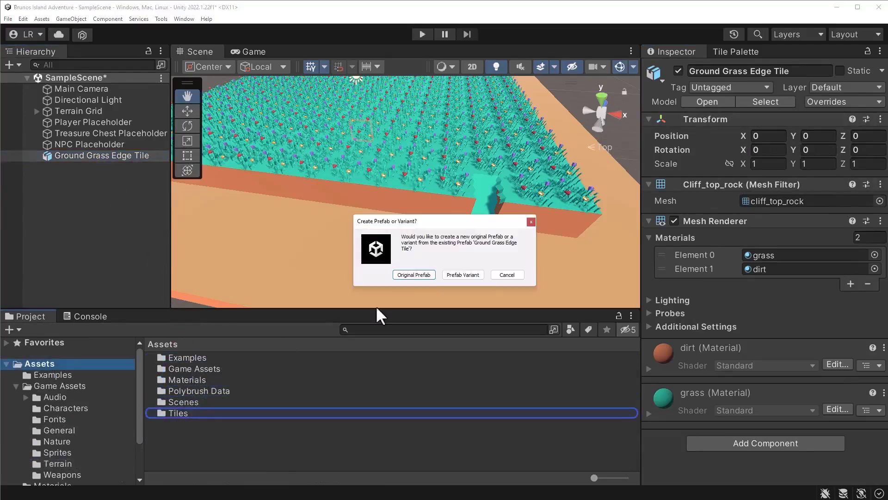
left_click(414, 274)
left_click(122, 157)
key("Delete")
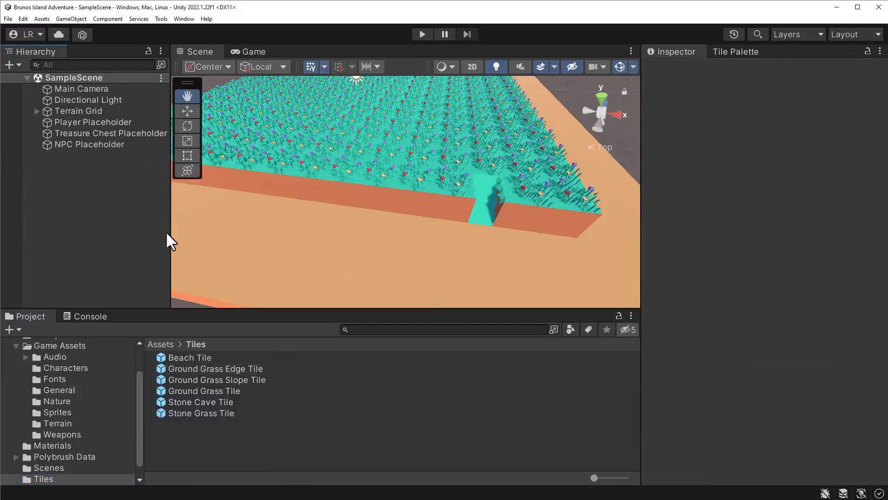
Set the GameObject Brush to the Ground Grass Edge Tile prefab, with Ground One Tilemap as the active tilemap.
left_click(736, 57)
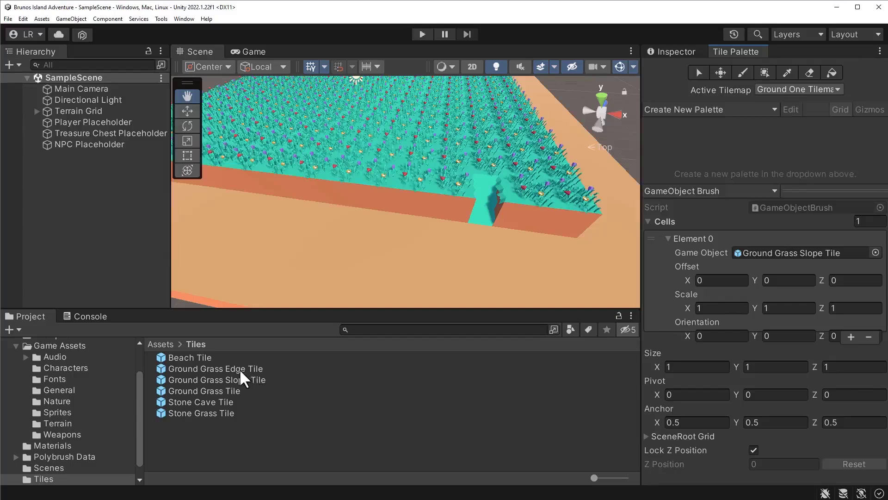
left_click_drag(240, 370, 770, 254)
left_click(809, 85)
left_click(818, 123)
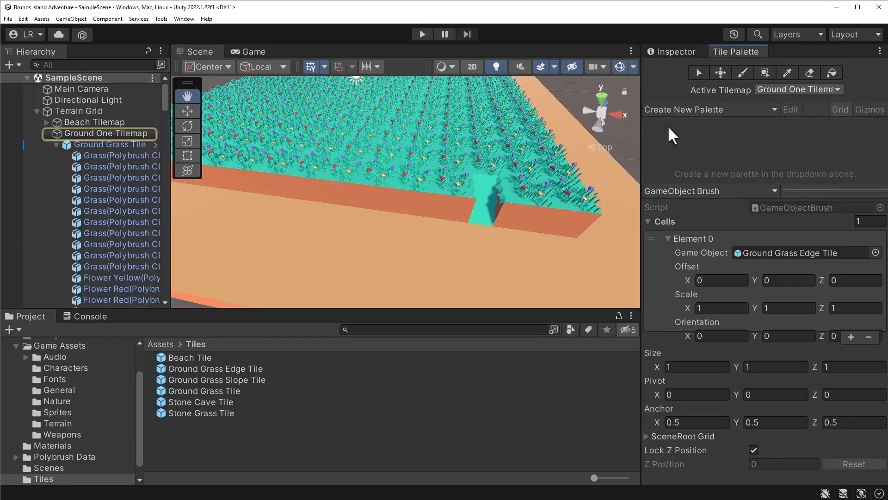
From the top view, paint a row of Ground Grass Edge Tiles along the grass field's -Z edge.
left_click(600, 98)
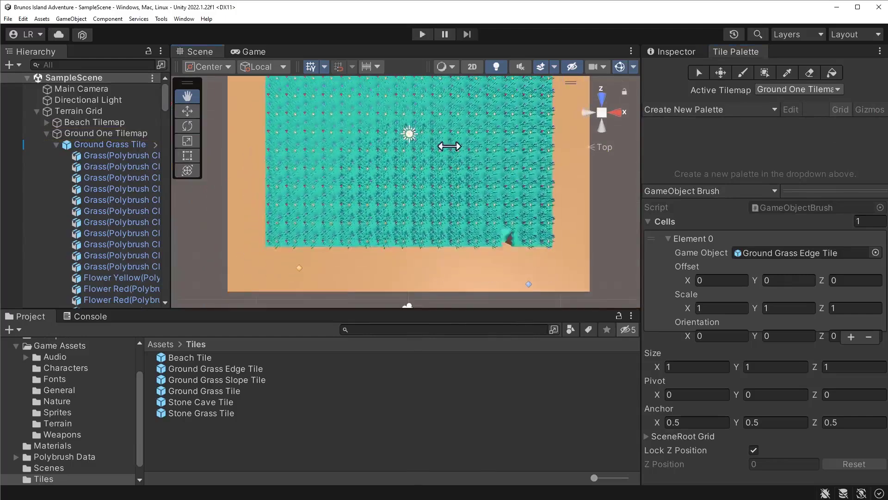
left_click(743, 73)
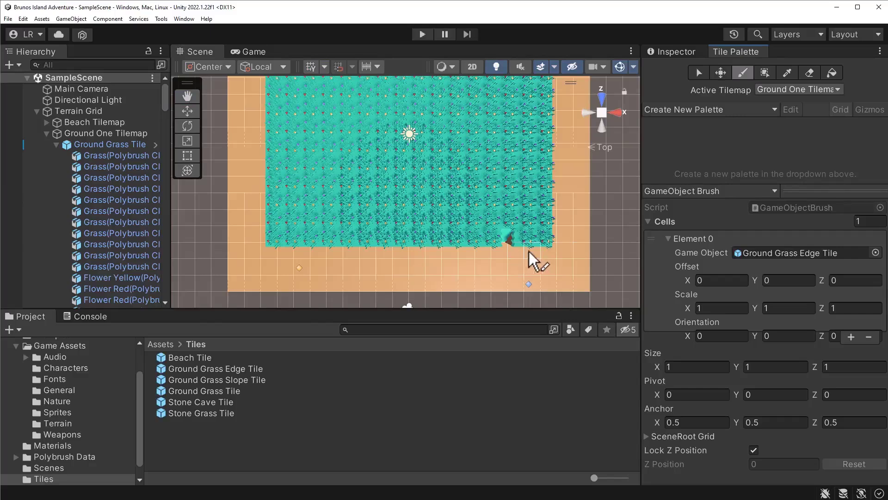
left_click_drag(540, 250, 373, 250)
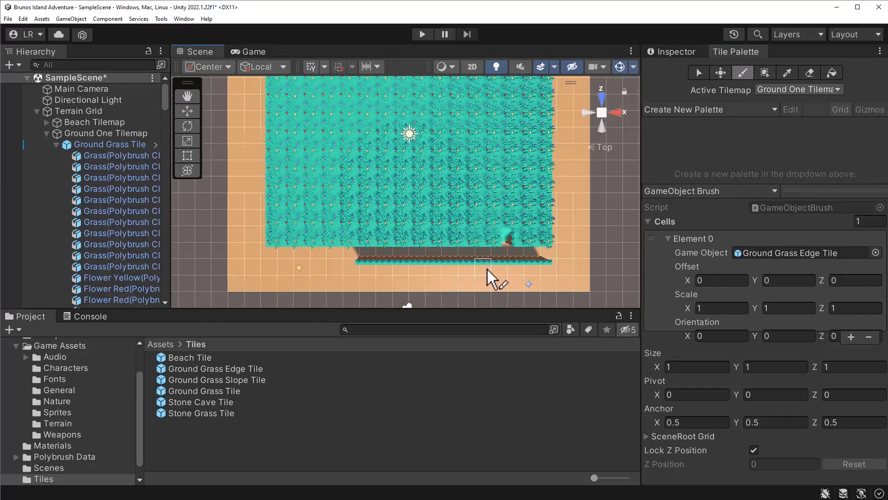
Examine the facing of the painted edge tiles and their placement relative to the grass cliff.
scroll(488, 270, "up", 3)
key("q")
left_click_drag(471, 277, 471, 204)
mouse_move(472, 204)
right_mouse_down()
mouse_move(478, 124)
mouse_move(466, 155)
right_mouse_up()
left_click_drag(468, 95, 470, 185)
right_click_drag(471, 185, 477, 212)
scroll(476, 212, "up", 4)
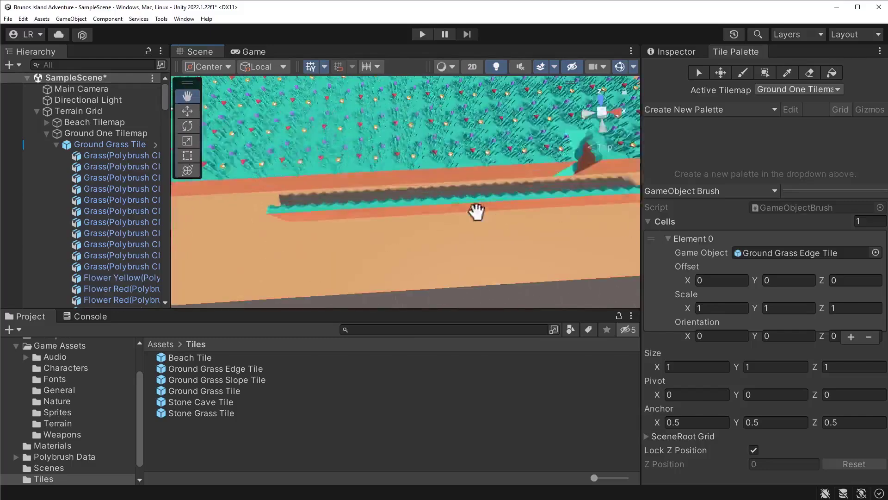
left_click_drag(476, 212, 462, 231)
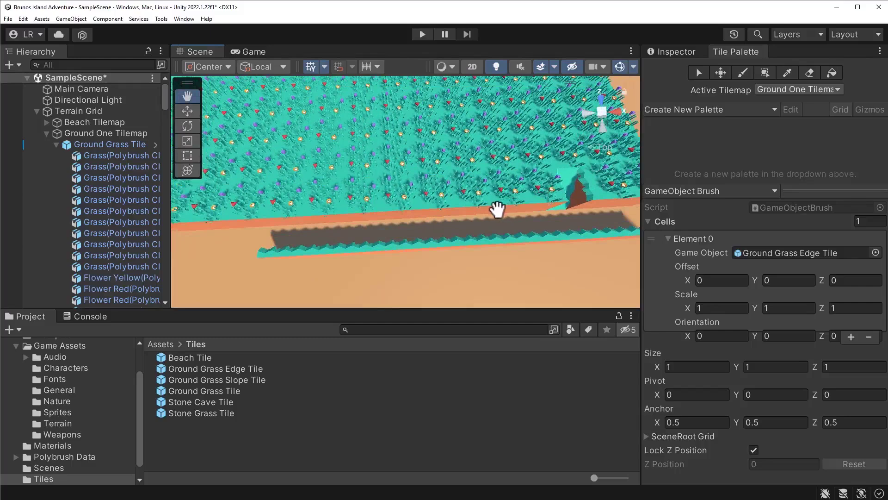
scroll(497, 210, "down", 5)
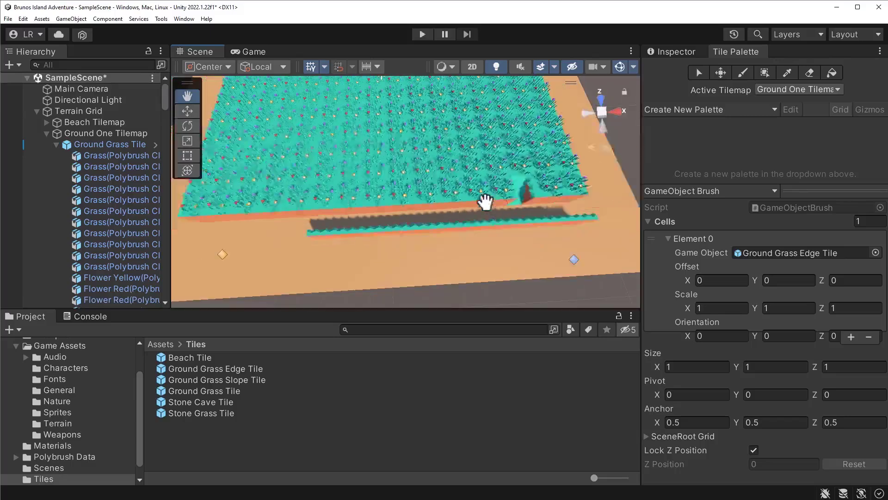
right_click_drag(469, 221, 470, 238)
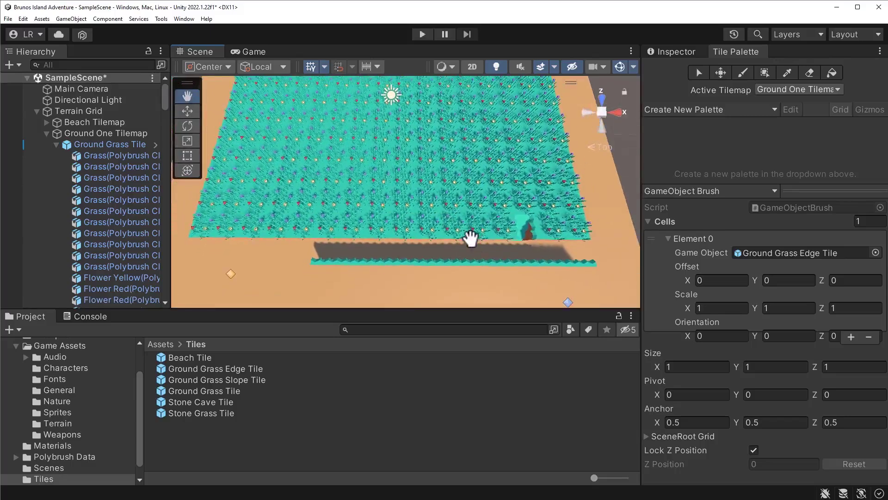
Undo the row of edge tiles painted along the -Z edge and return to an overview of the island.
key("ctrl+s")
right_click_drag(592, 138, 490, 179)
middle_click_drag(491, 179, 497, 197)
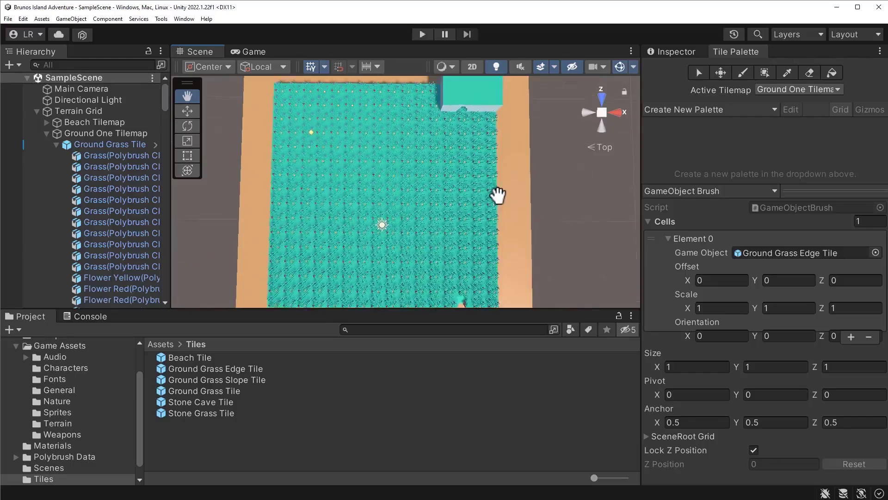
scroll(497, 198, "down", 3)
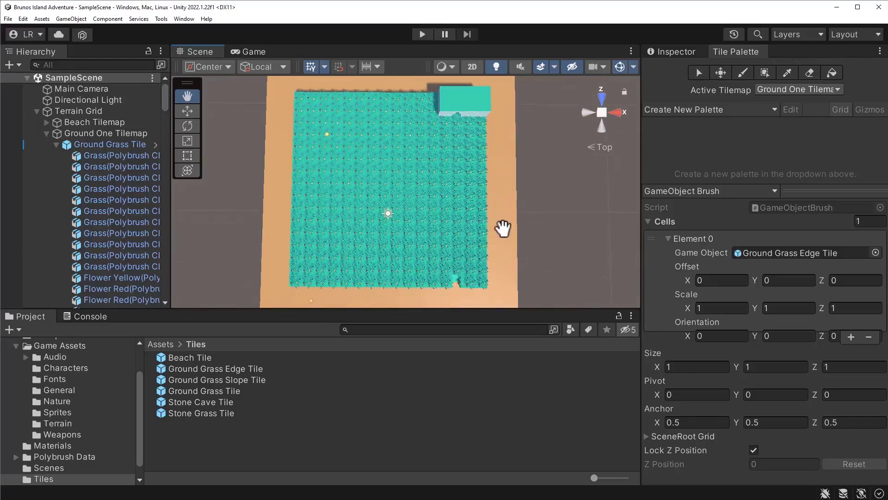
mouse_move(501, 224)
middle_mouse_down()
mouse_move(508, 231)
mouse_move(506, 224)
middle_mouse_up()
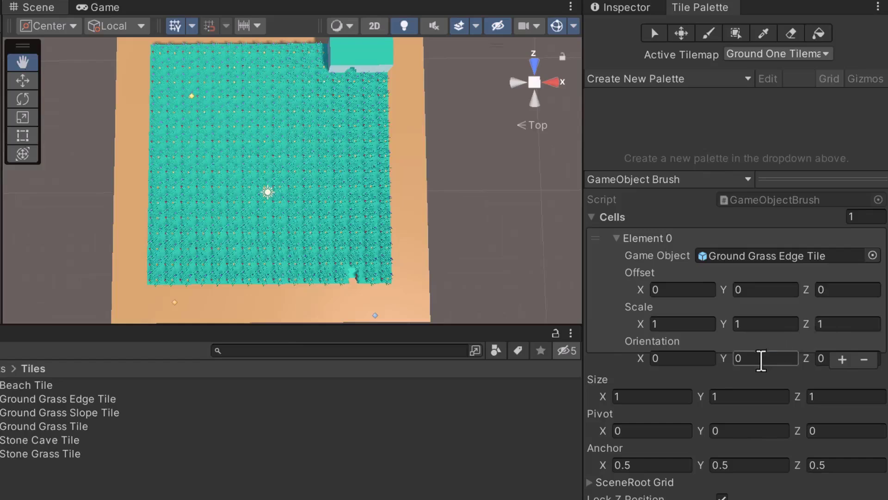
Set the brush's Y orientation to 180 and paint Ground Grass Edge Tiles along the grass field's -Z edge.
left_click(761, 359)
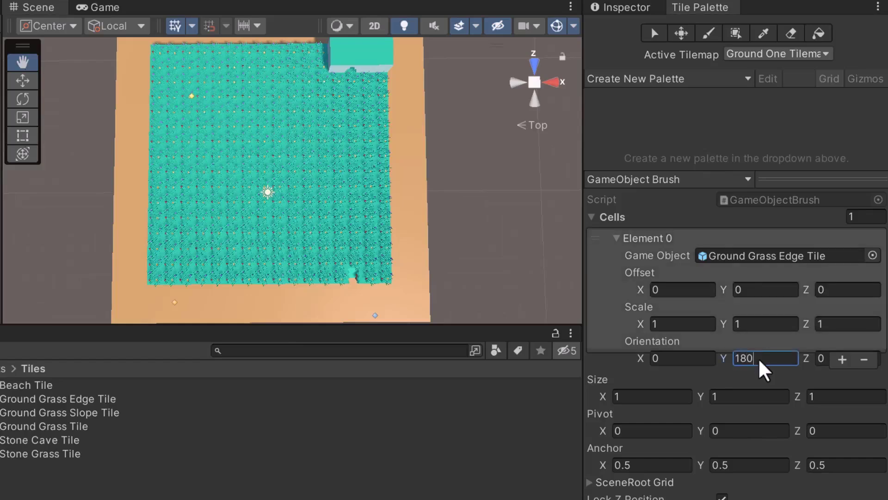
left_click(709, 35)
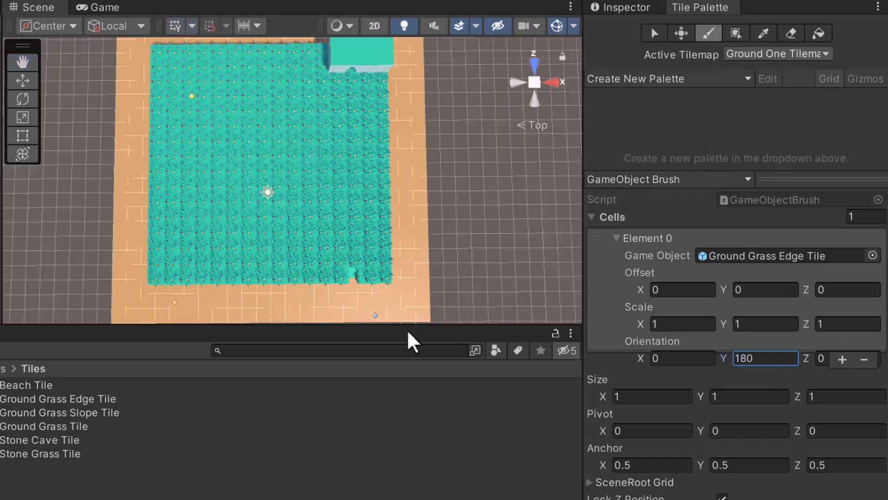
left_click(365, 289)
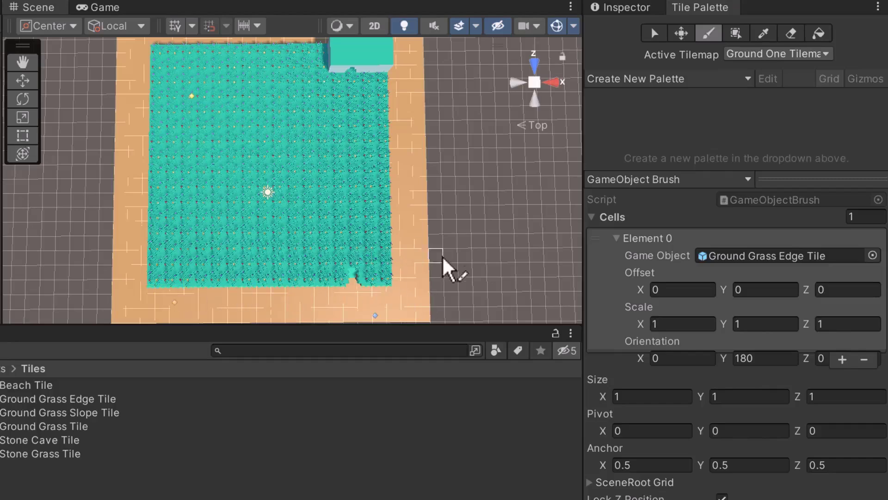
key("q")
left_click_drag(361, 295, 361, 255)
key("s")
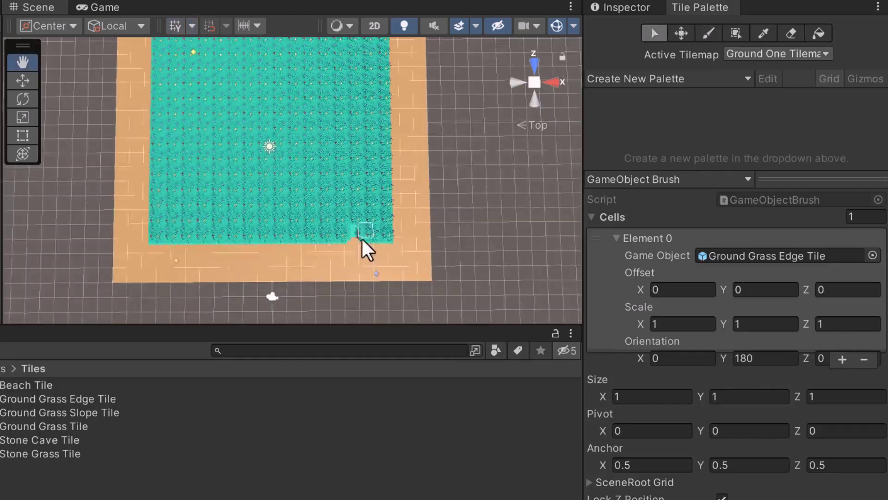
right_click_drag(383, 250, 404, 115)
key("q")
key("q")
left_click_drag(347, 133, 364, 187)
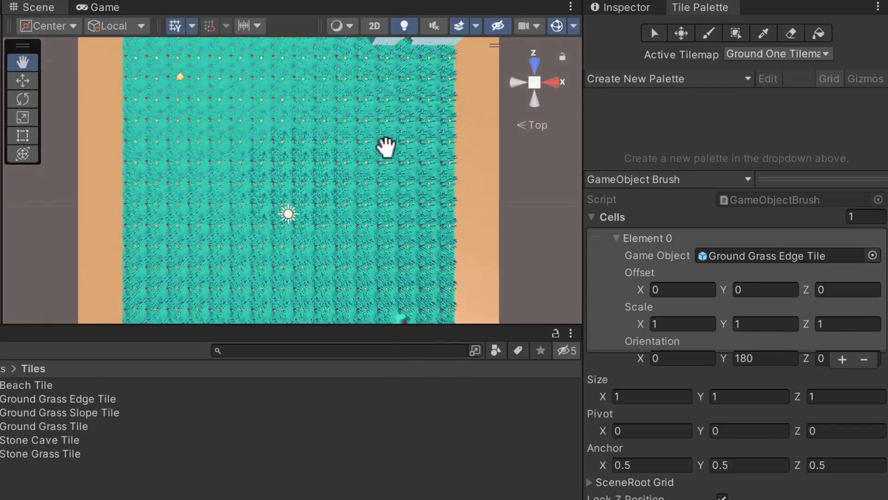
Set the brush's Y orientation to 90 and paint edge tiles along the grass field's +X edge.
left_click(750, 359)
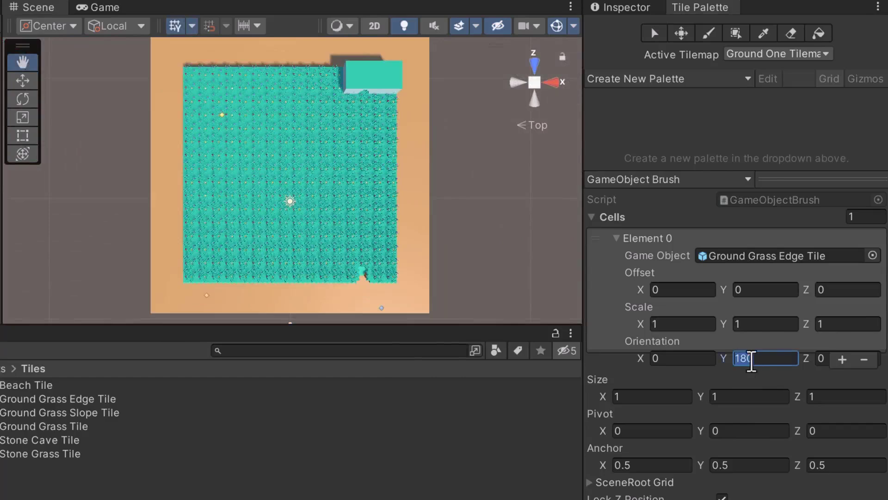
type("90")
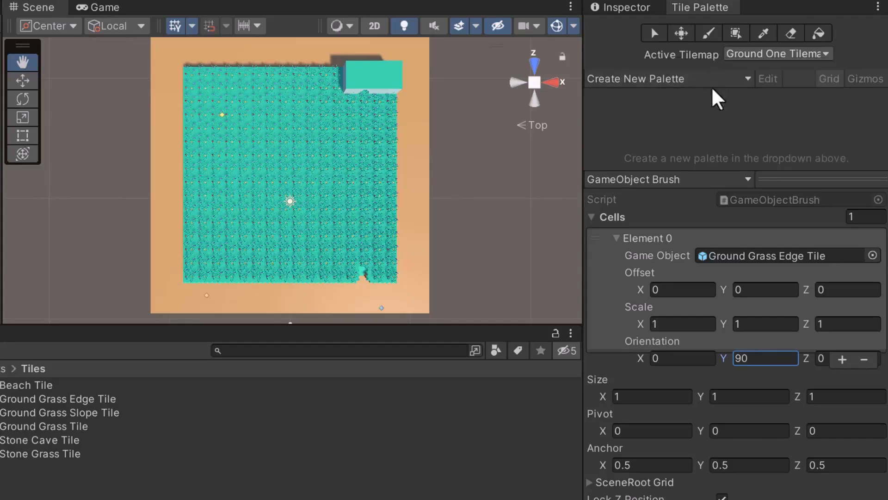
left_click(708, 33)
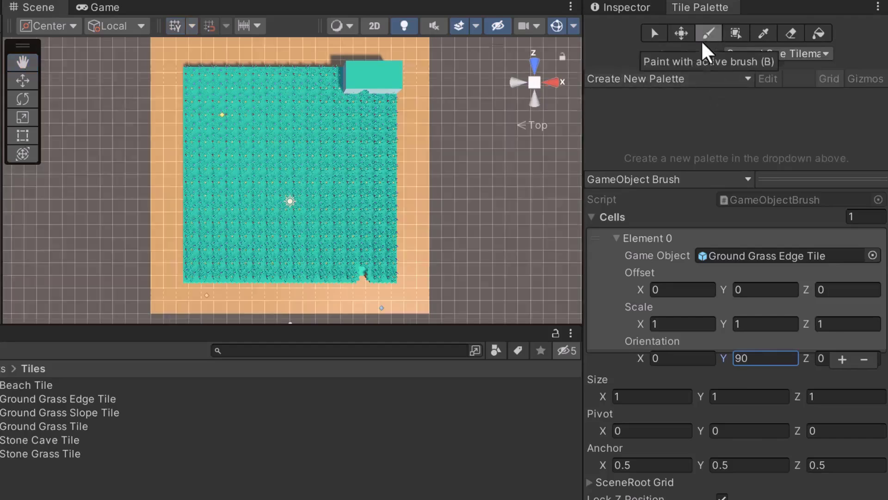
left_click(394, 87)
left_click_drag(394, 88, 394, 272)
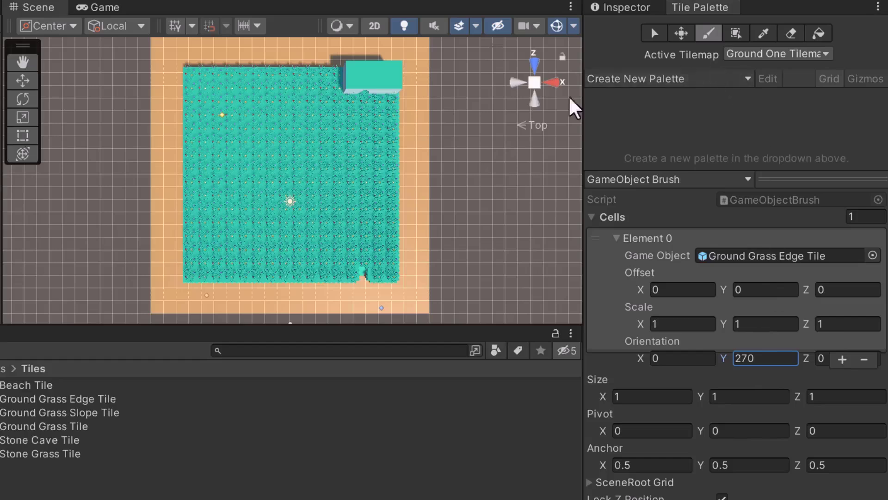
Paint edge tiles along the grass field's -X edge at Y orientation 270 and along its +Z edge at Y orientation 0.
left_click_drag(180, 275, 185, 77)
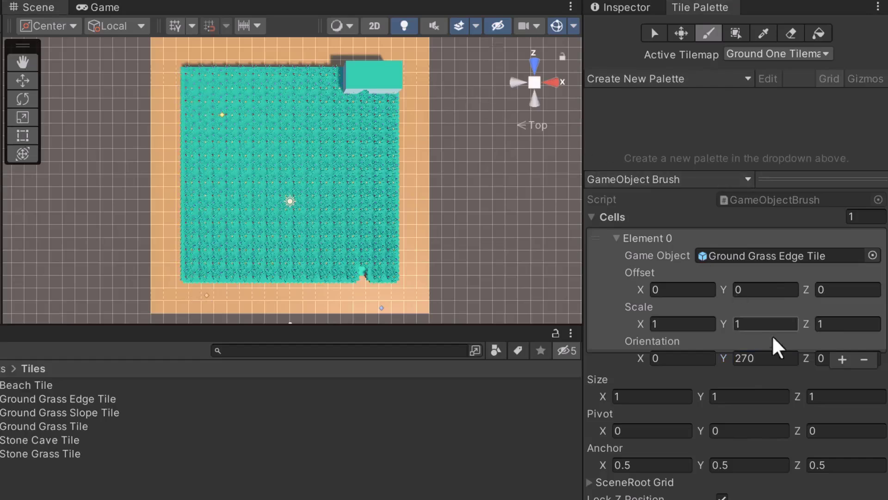
left_click(764, 359)
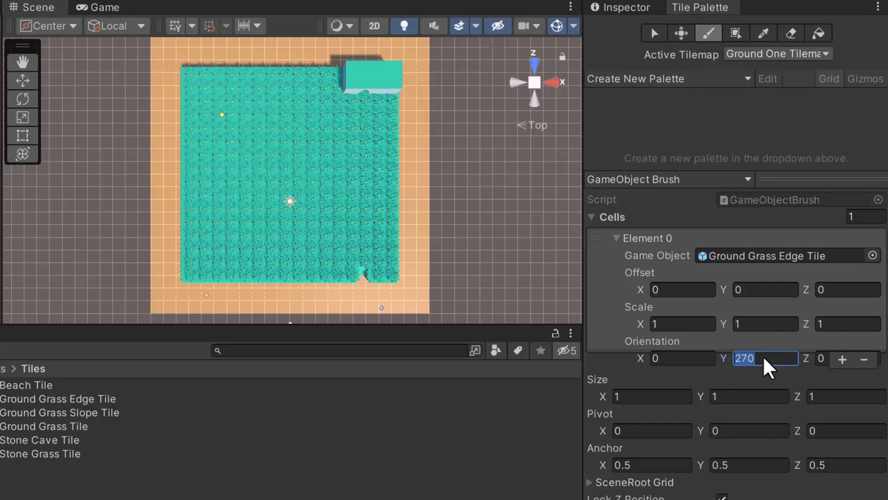
left_click(191, 69)
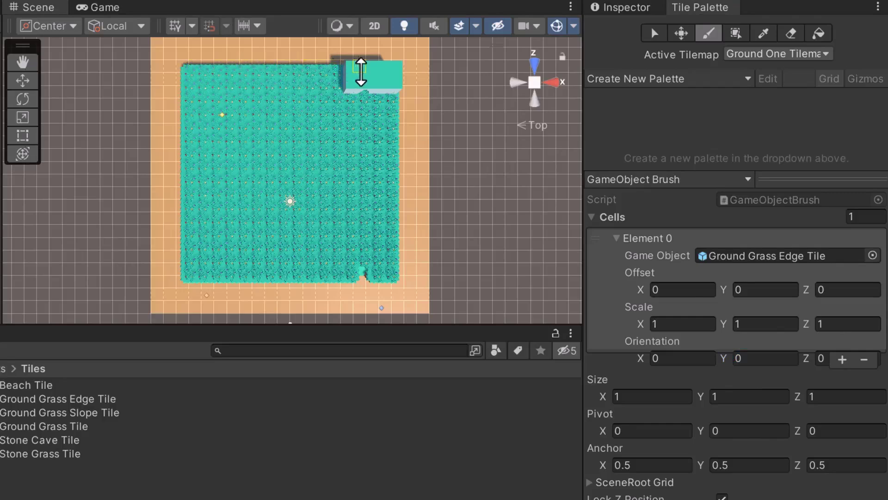
key("q")
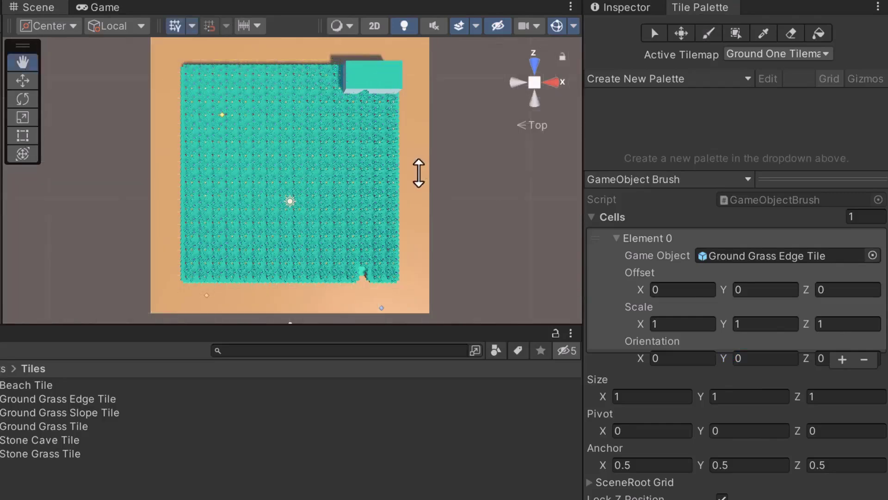